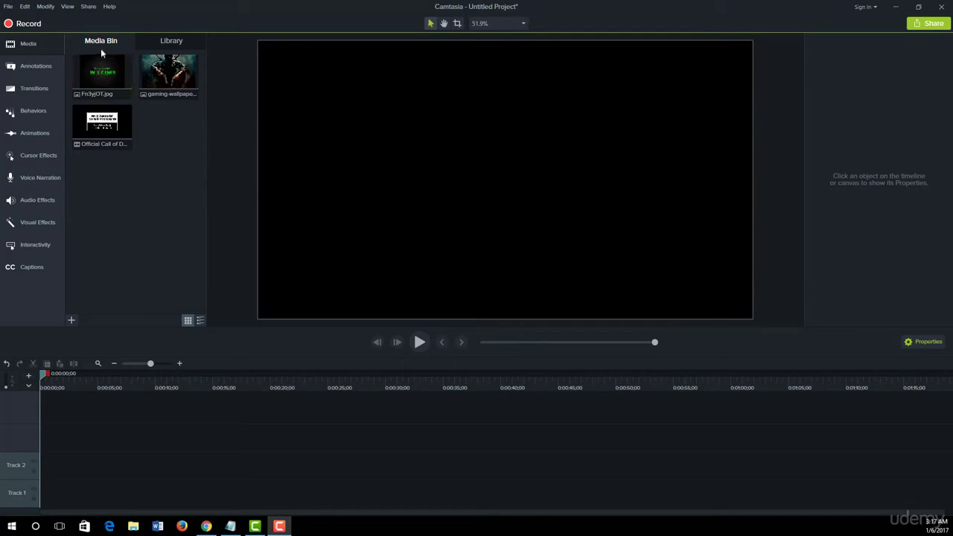
{"action": "left_click", "coordinate": [121, 86]}
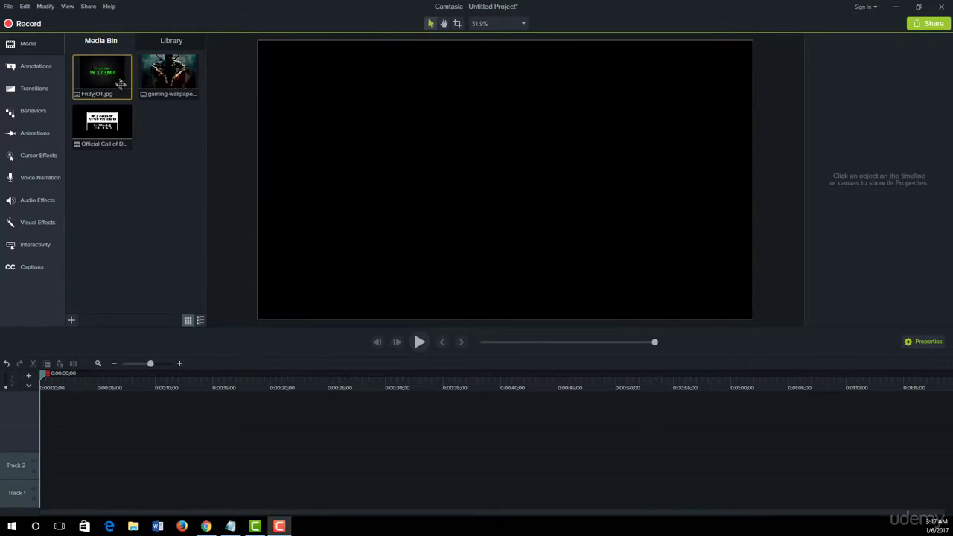
{"action": "left_click", "coordinate": [154, 75], "text": "ctrl"}
{"action": "left_click", "coordinate": [106, 127]}
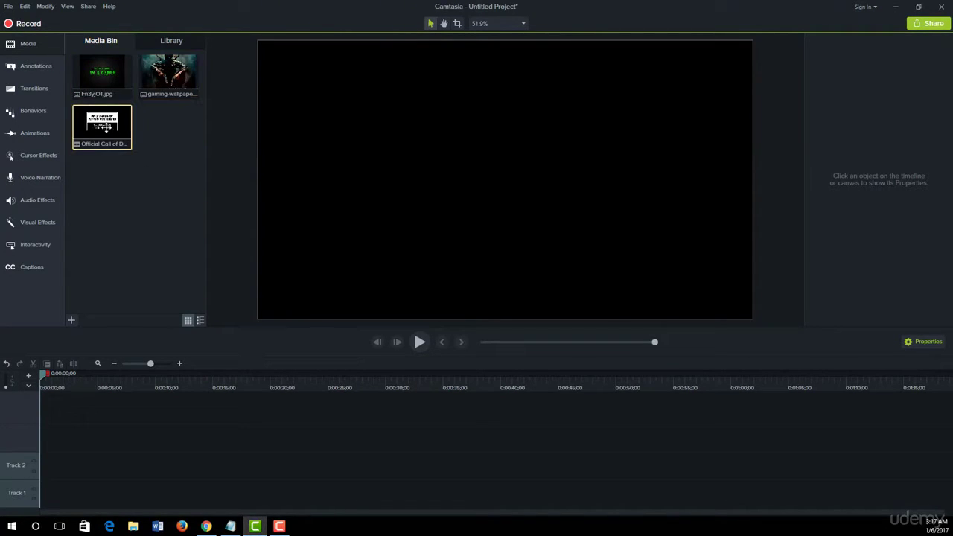
{"action": "left_click", "coordinate": [146, 190]}
- Place Fn3yjOT.jpg and the gaming wallpaper image back to back on Track 3 and preview up to their cut
{"action": "left_click_drag", "start_coordinate": [102, 75], "coordinate": [94, 443]}
{"action": "left_click_drag", "start_coordinate": [168, 75], "coordinate": [125, 440]}
{"action": "left_click_drag", "start_coordinate": [42, 376], "coordinate": [91, 385]}
{"action": "key", "text": "space"}
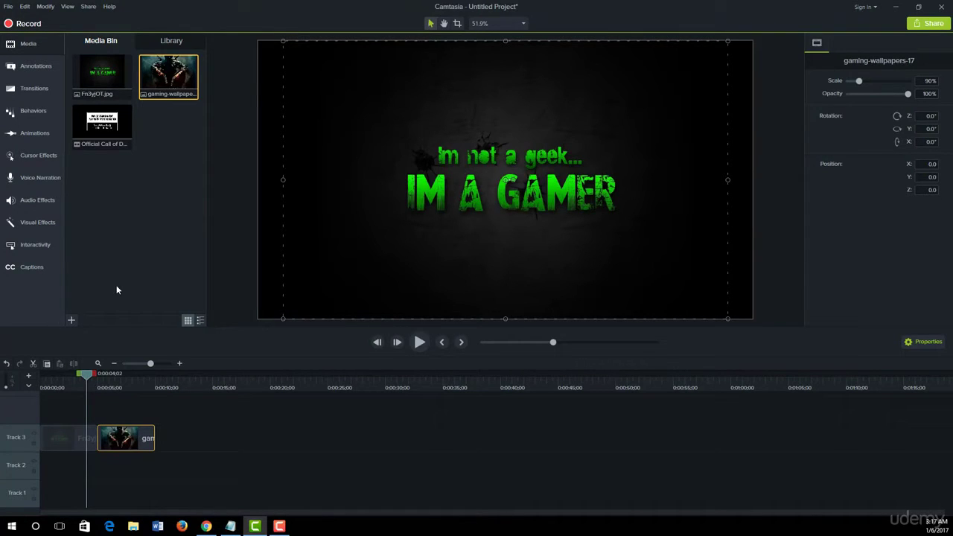
{"action": "left_click_drag", "start_coordinate": [88, 379], "coordinate": [90, 381]}
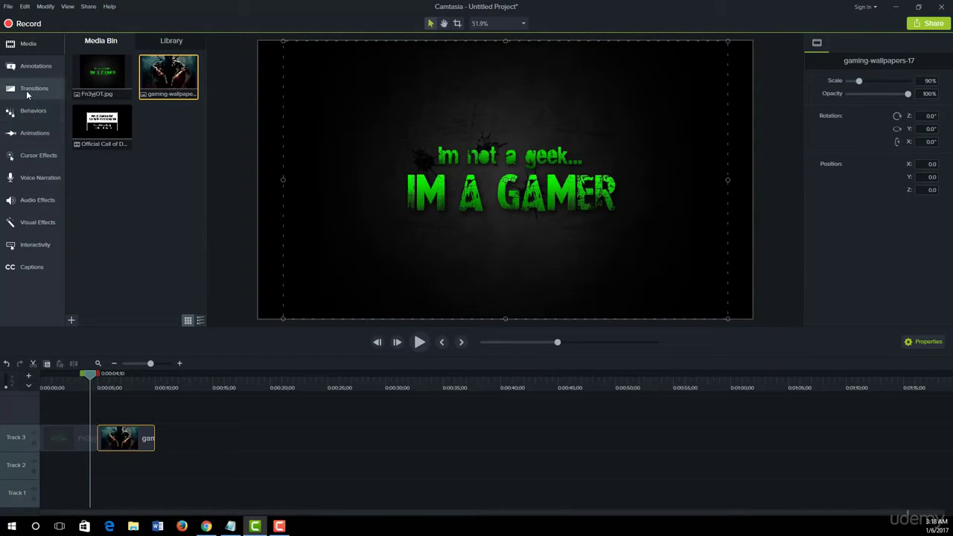
- Add a Fold transition at the cut between the two image clips on Track 3
{"action": "left_click", "coordinate": [27, 89]}
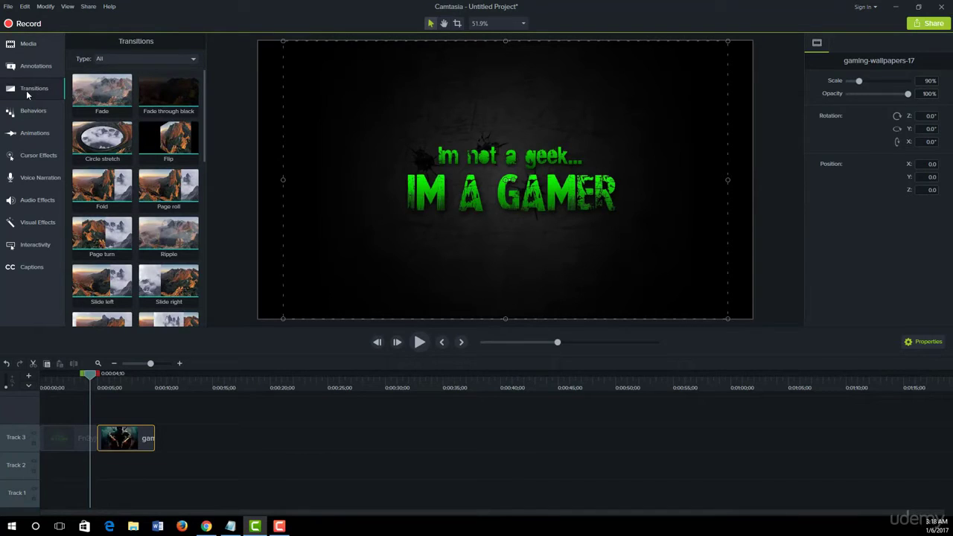
{"action": "left_click", "coordinate": [115, 55]}
{"action": "left_click", "coordinate": [113, 71]}
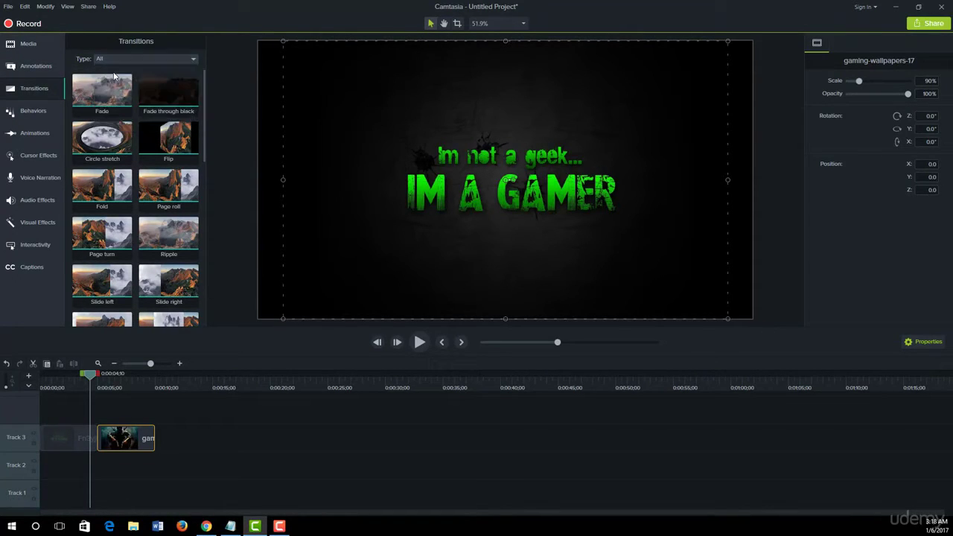
{"action": "mouse_move", "coordinate": [205, 90]}
{"action": "left_mouse_down"}
{"action": "mouse_move", "coordinate": [204, 261]}
{"action": "mouse_move", "coordinate": [203, 76]}
{"action": "left_mouse_up"}
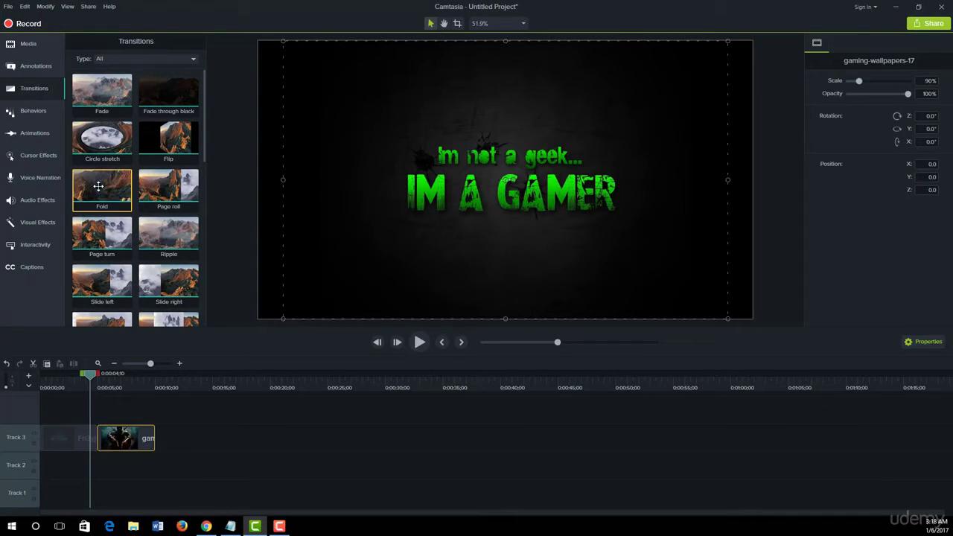
{"action": "left_click_drag", "start_coordinate": [98, 186], "coordinate": [96, 441]}
- Play back the Fold transition from just before the cut between the two images
{"action": "left_click_drag", "start_coordinate": [91, 376], "coordinate": [81, 376]}
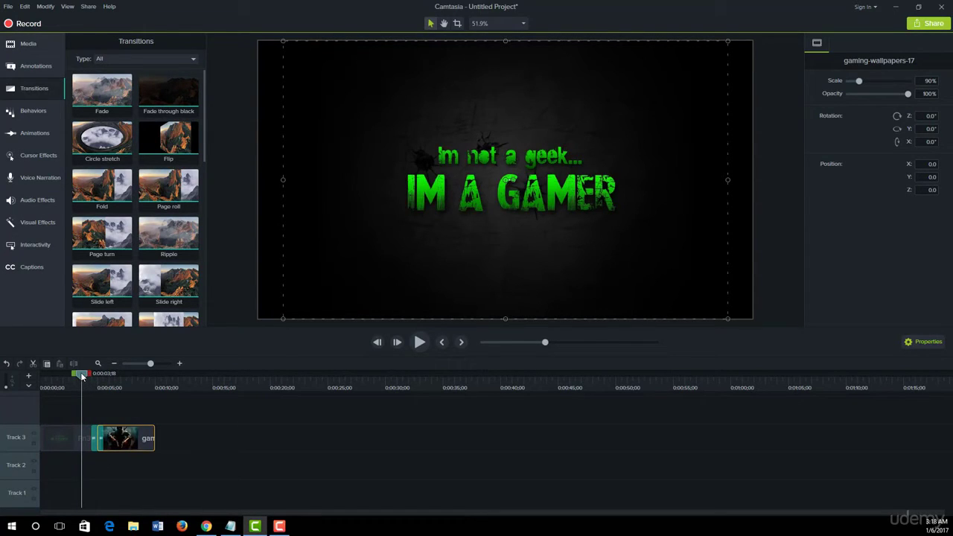
{"action": "mouse_move", "coordinate": [85, 378]}
{"action": "left_mouse_down"}
{"action": "mouse_move", "coordinate": [119, 377]}
{"action": "mouse_move", "coordinate": [86, 381]}
{"action": "left_mouse_up"}
{"action": "key", "text": "space"}
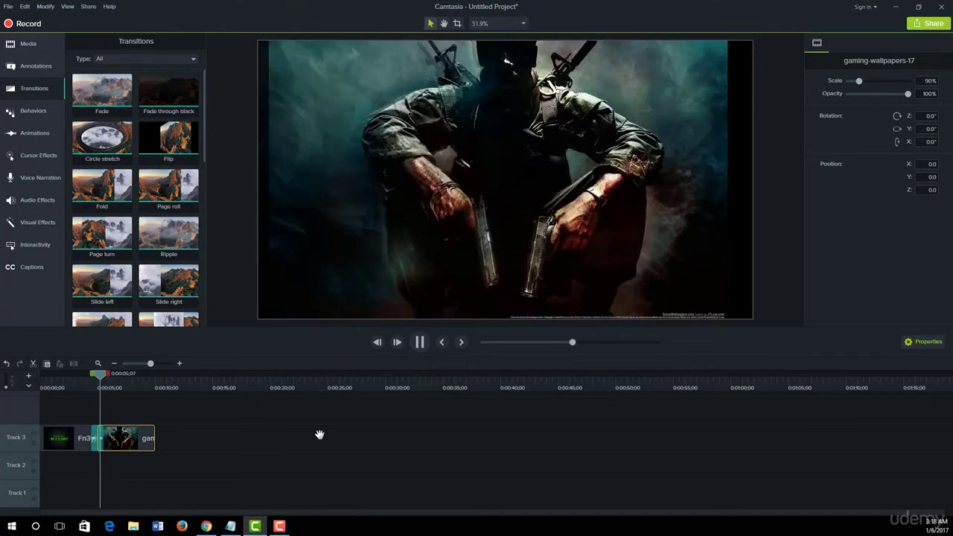
{"action": "key", "text": "space"}
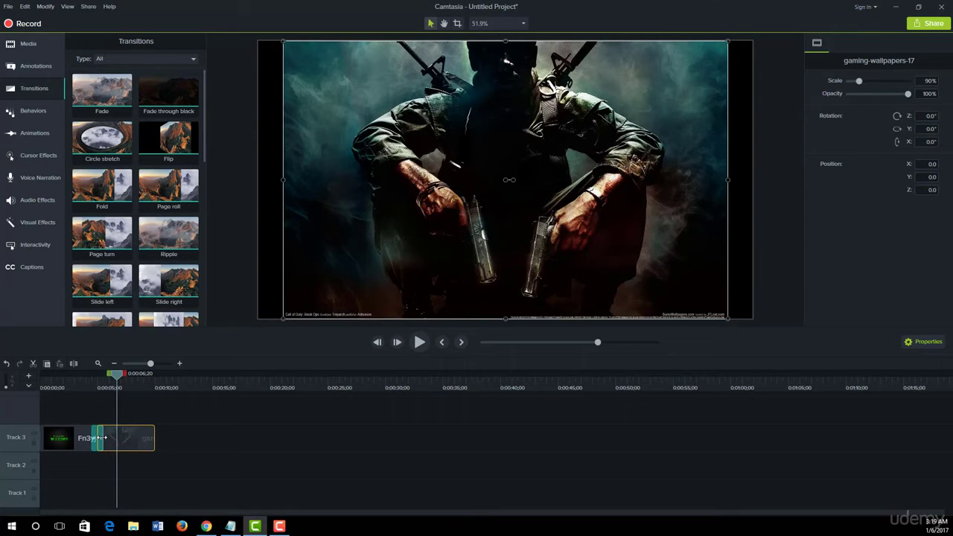
- Stretch the Fold transition to a longer duration across both images and play it back from before its start
{"action": "left_click", "coordinate": [102, 437]}
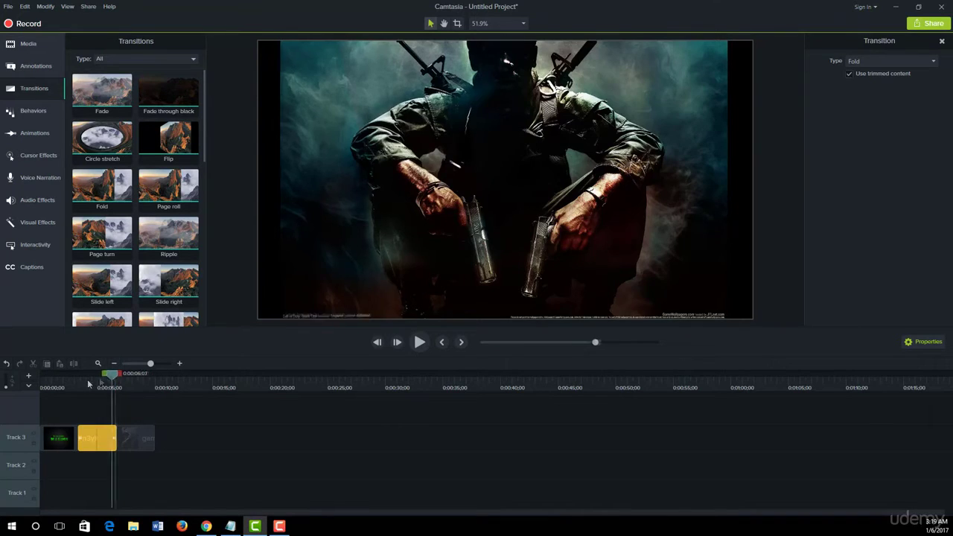
{"action": "left_click_drag", "start_coordinate": [115, 374], "coordinate": [66, 387]}
{"action": "key", "text": "space"}
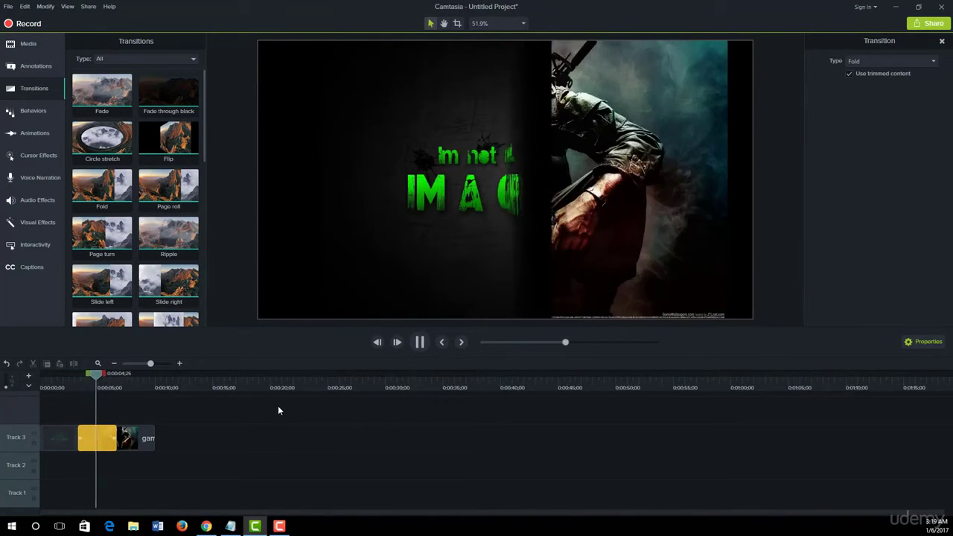
{"action": "key", "text": "space"}
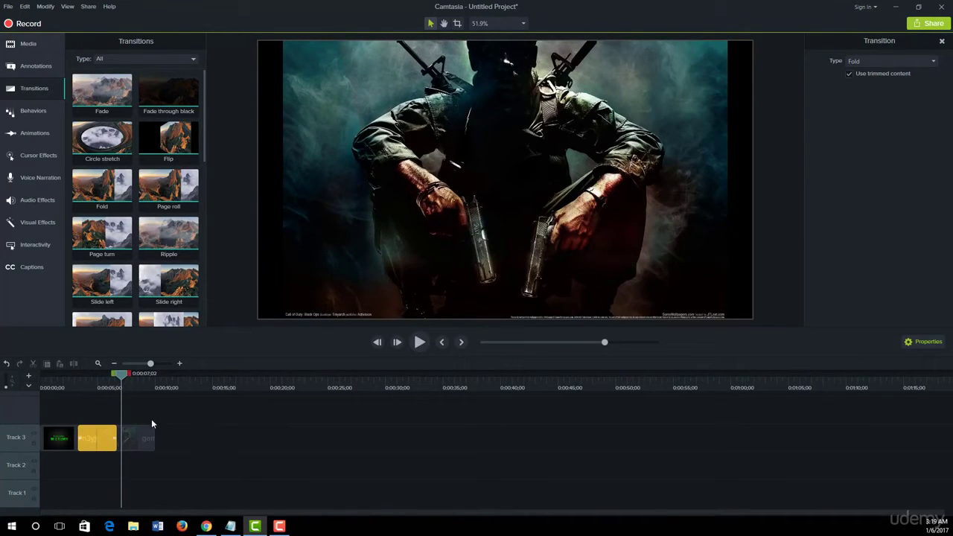
- Shorten the Fold transition to a very brief duration around the cut and play it back
{"action": "left_click_drag", "start_coordinate": [115, 438], "coordinate": [98, 438]}
{"action": "left_click_drag", "start_coordinate": [121, 374], "coordinate": [90, 383]}
{"action": "key", "text": "space"}
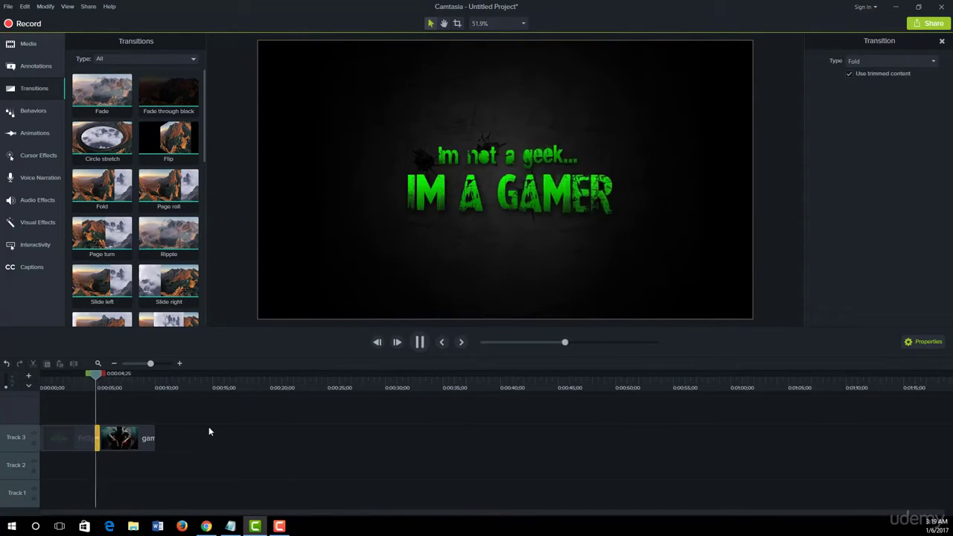
{"action": "key", "text": "space"}
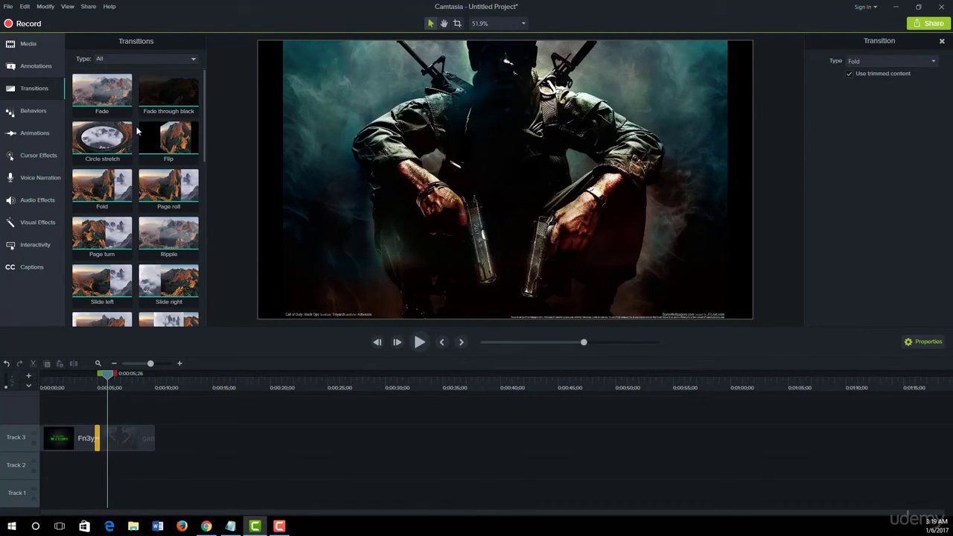
- Add a Slide right transition at the end of the gaming wallpaper clip and a Fade at the start of the first image
{"action": "left_click", "coordinate": [150, 442]}
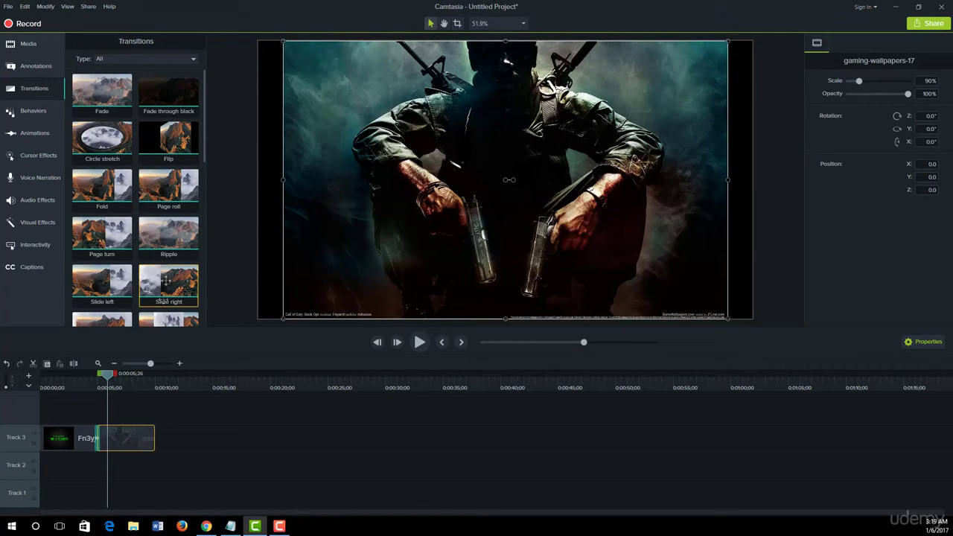
{"action": "left_click_drag", "start_coordinate": [168, 281], "coordinate": [148, 442]}
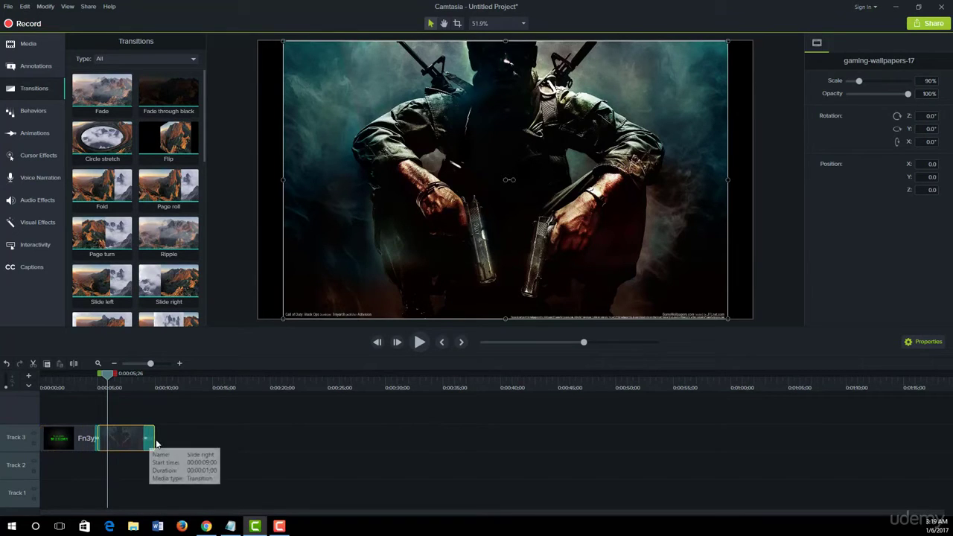
{"action": "left_click_drag", "start_coordinate": [112, 91], "coordinate": [43, 437]}
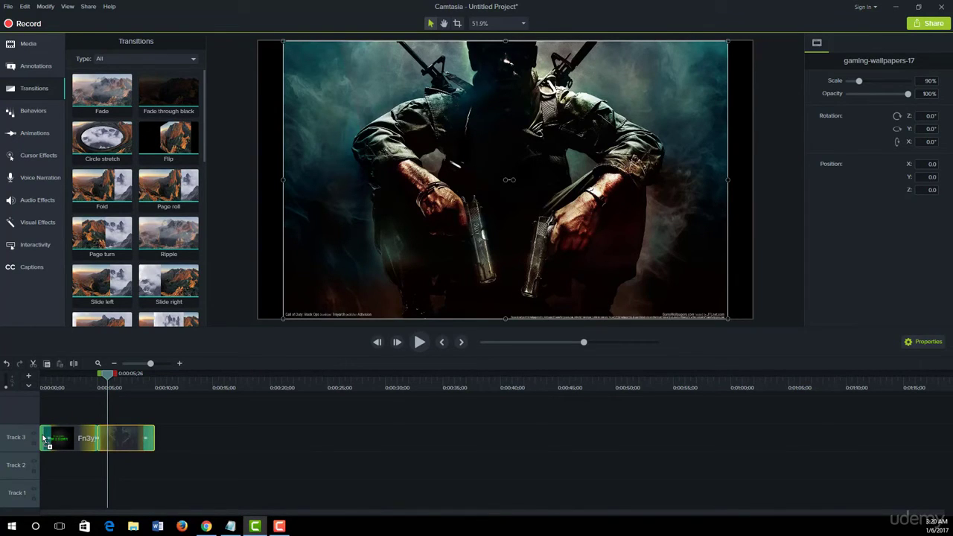
{"action": "left_click_drag", "start_coordinate": [43, 438], "coordinate": [43, 438]}
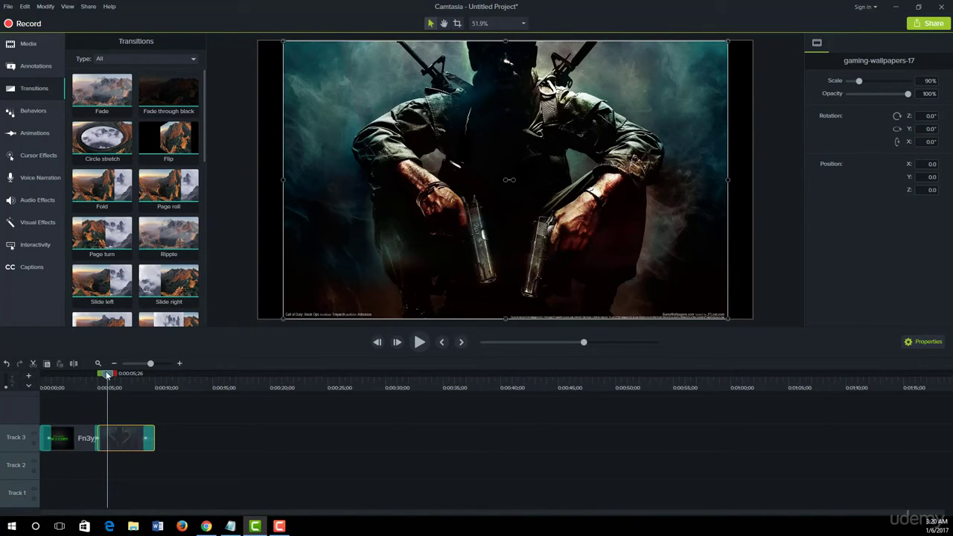
- Append the Official Call of Duty trailer after the wallpaper clip on Track 3 and add a Dissolve transition at its start
{"action": "left_click", "coordinate": [29, 44]}
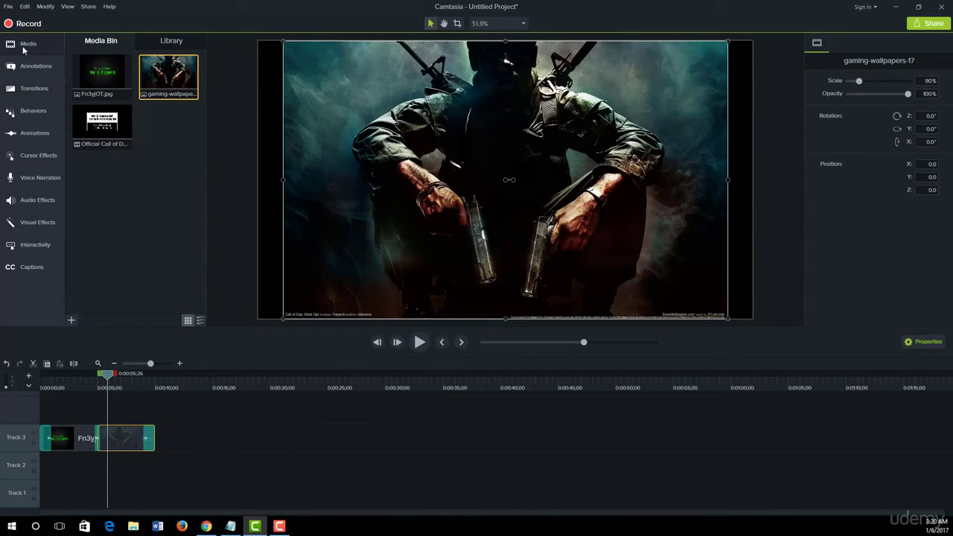
{"action": "left_click_drag", "start_coordinate": [102, 123], "coordinate": [155, 439]}
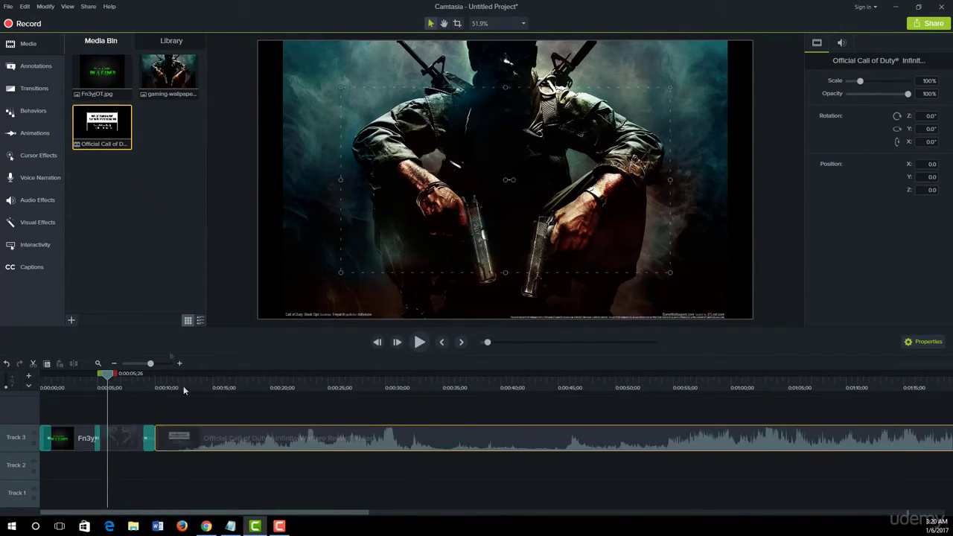
{"action": "left_click", "coordinate": [22, 88]}
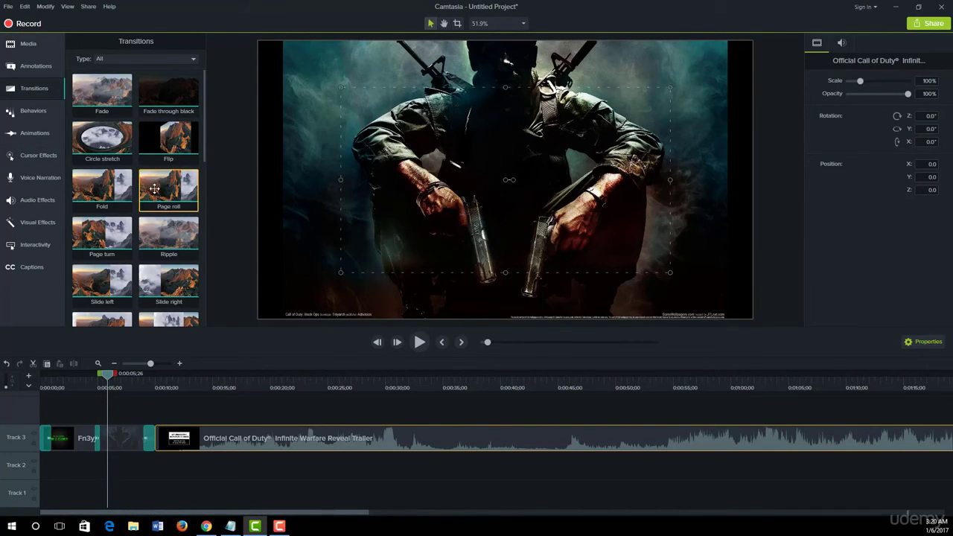
{"action": "scroll", "coordinate": [154, 189], "scroll_direction": "down", "scroll_amount": 2}
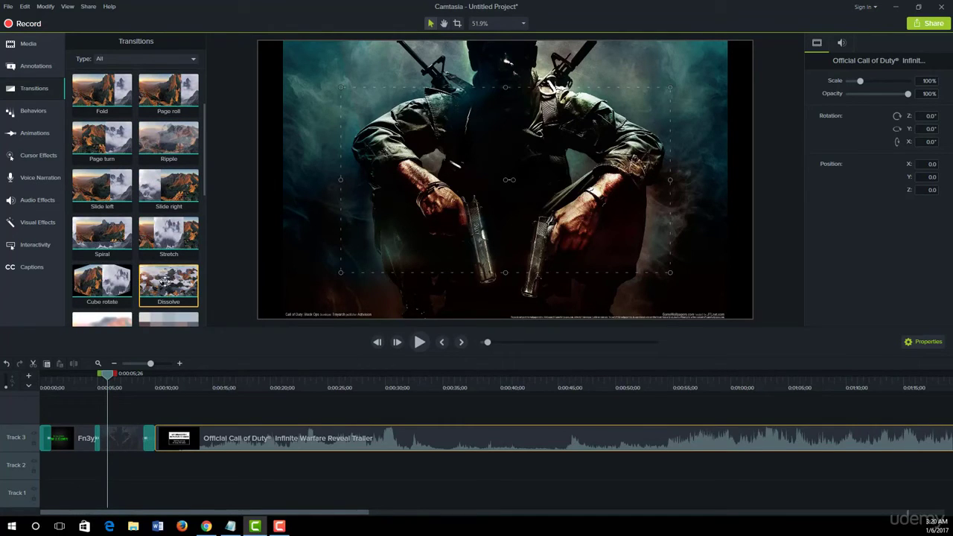
{"action": "left_click_drag", "start_coordinate": [166, 281], "coordinate": [165, 440]}
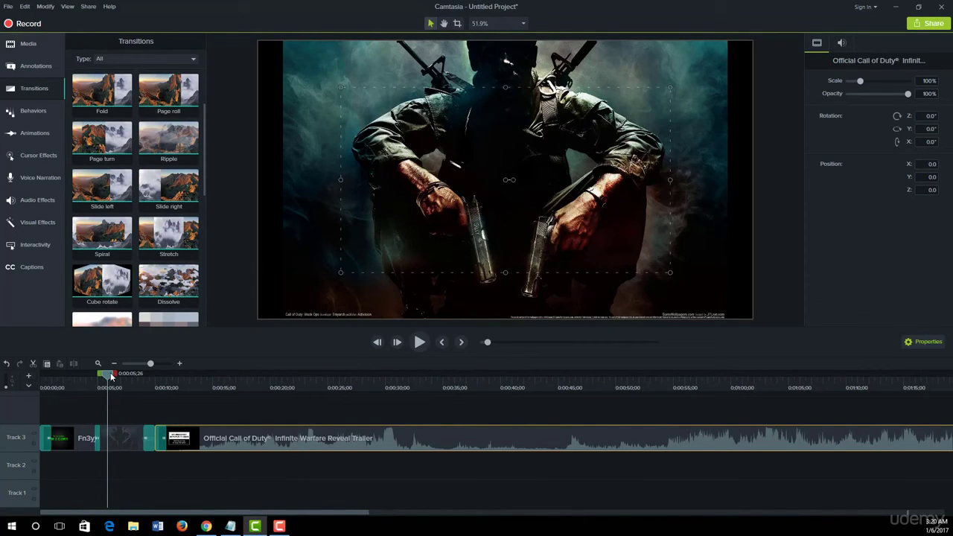
- Play the timeline from the beginning through all the transitions into the trailer, then stop playback
{"action": "left_click_drag", "start_coordinate": [112, 375], "coordinate": [37, 378]}
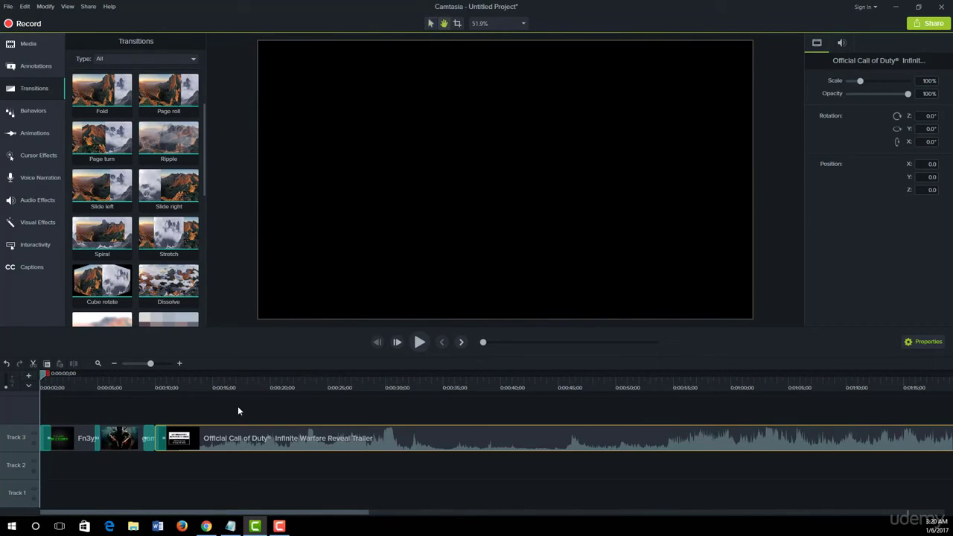
{"action": "key", "text": "space"}
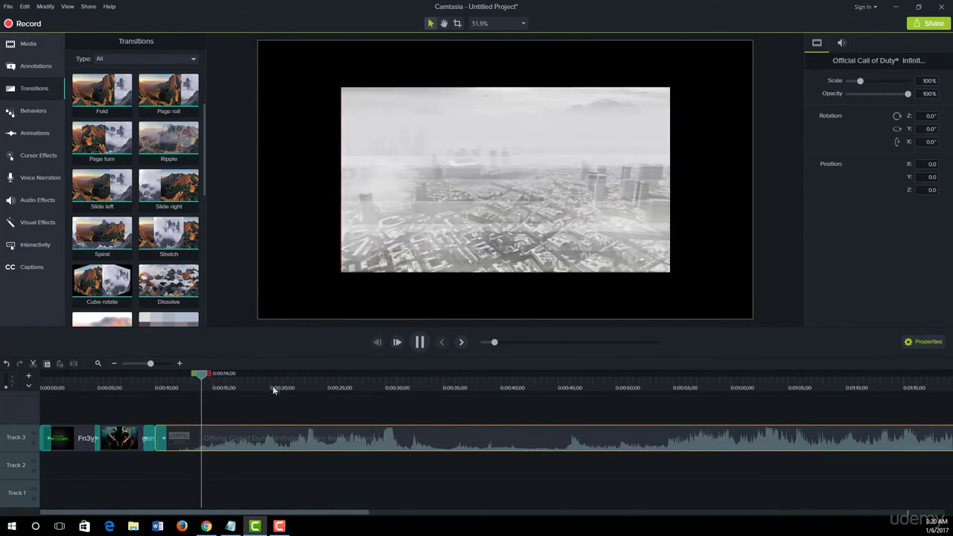
{"action": "key", "text": "space"}
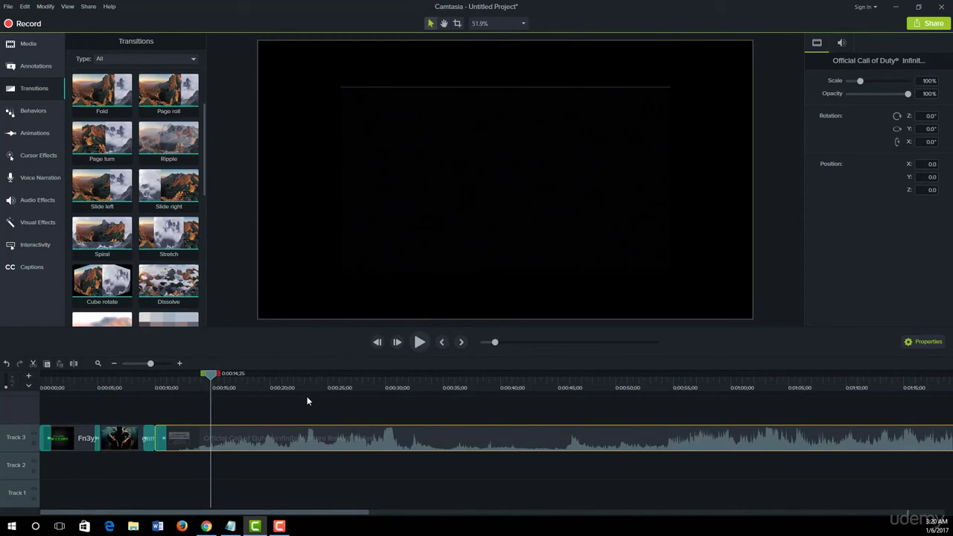